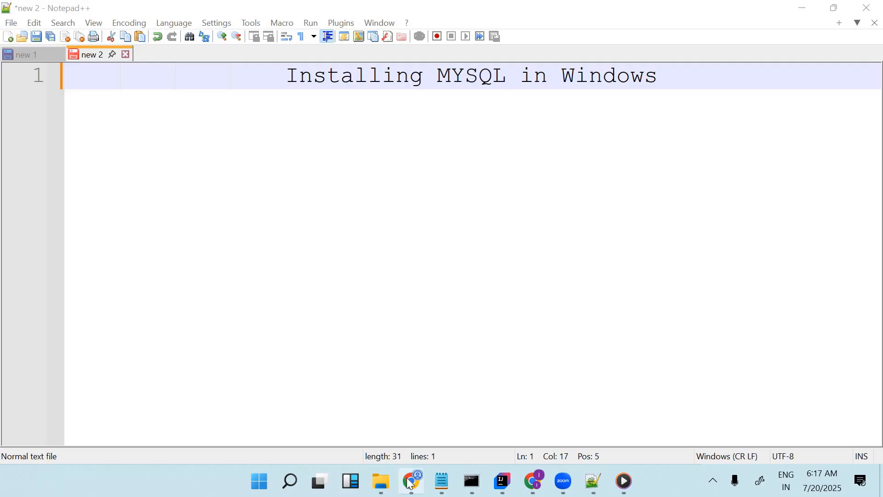
Open the browser and search Google for mysql download
left_click(410, 481)
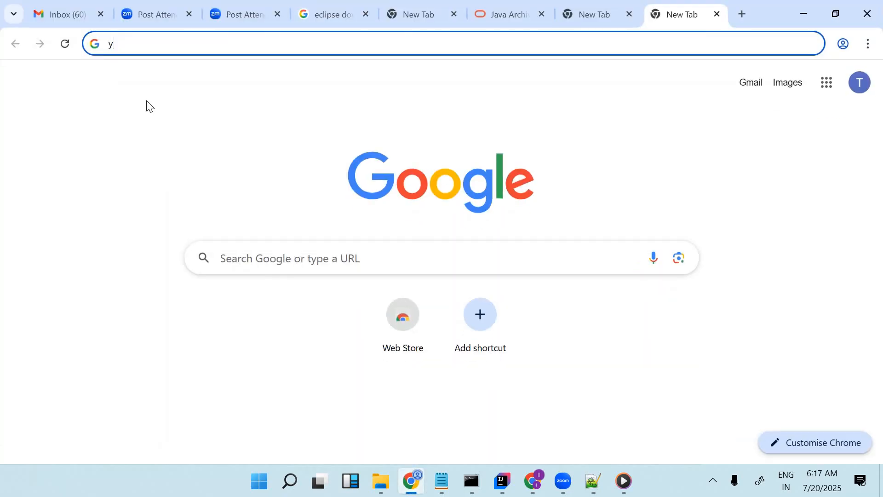
key("BackSpace")
type("mysql")
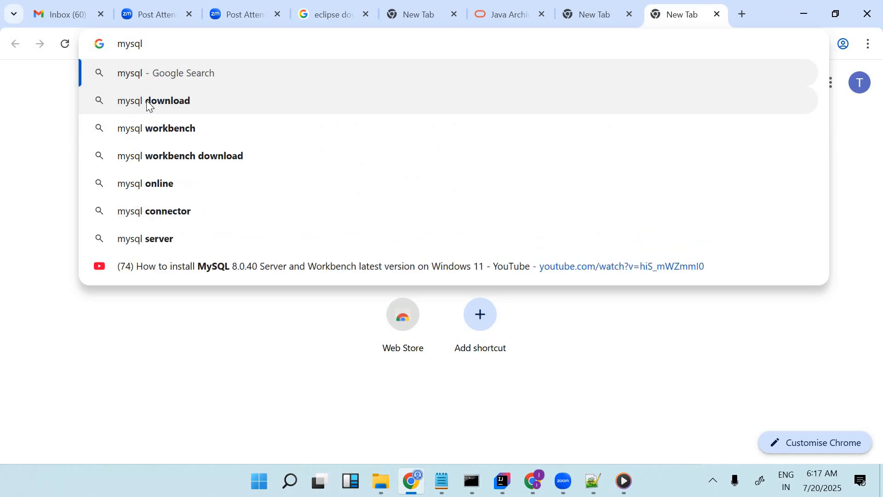
left_click(148, 102)
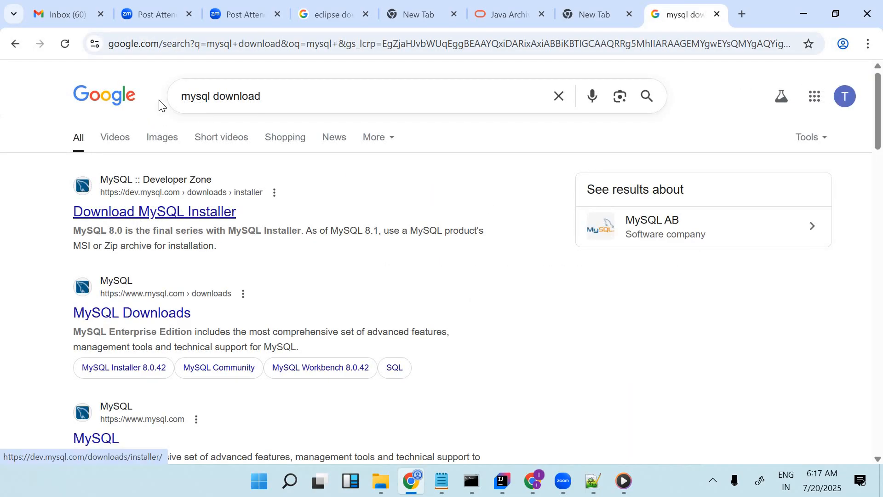
Open the Download MySQL Installer result from the dev.mysql.com site
left_click(214, 93)
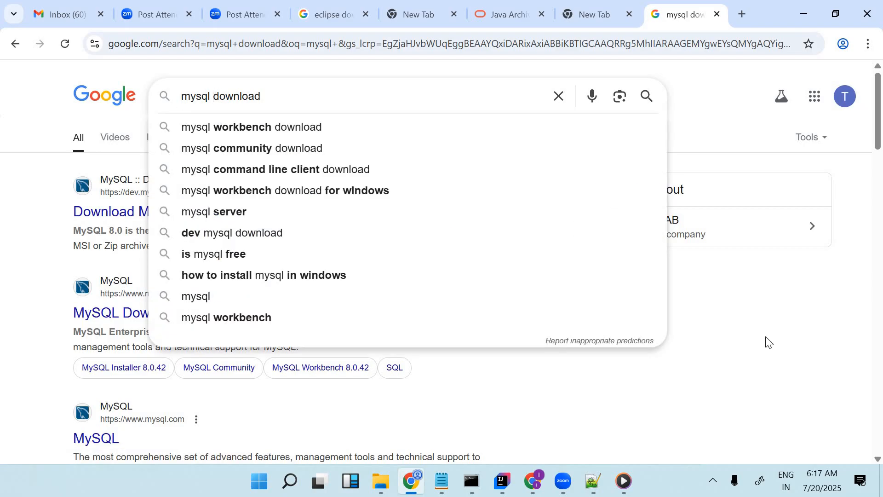
left_click(668, 320)
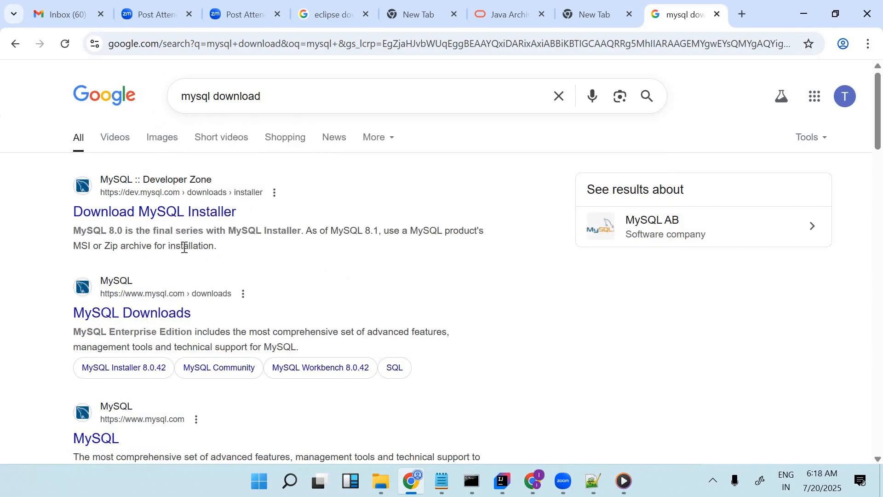
left_click(153, 219)
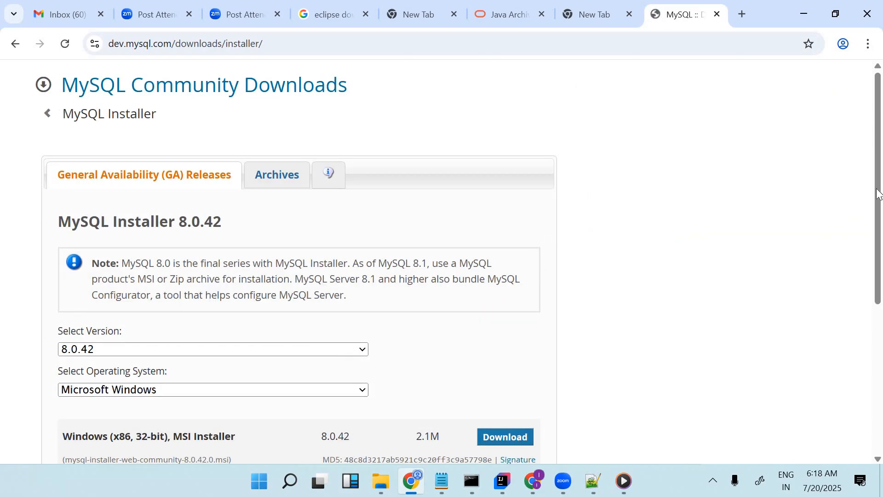
Examine the MySQL Installer 8.0.42 download page, its version and operating-system options, and its address
scroll(876, 239, "down", 2)
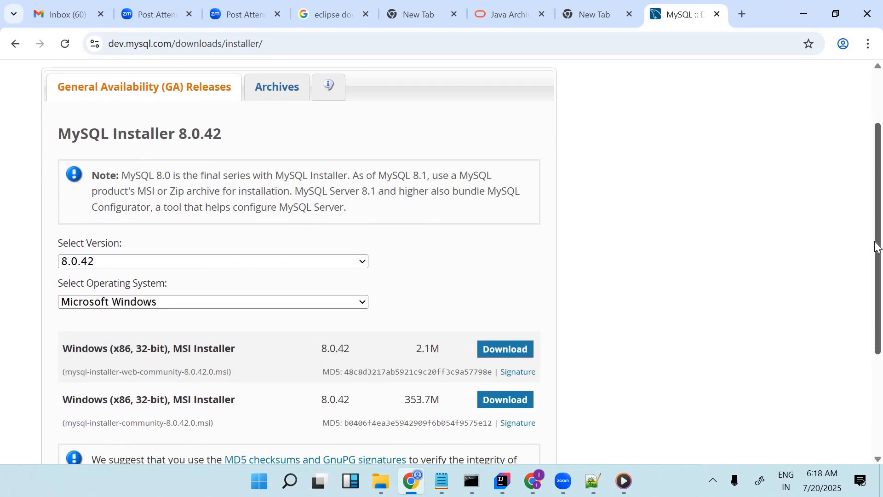
scroll(873, 218, "up", 1)
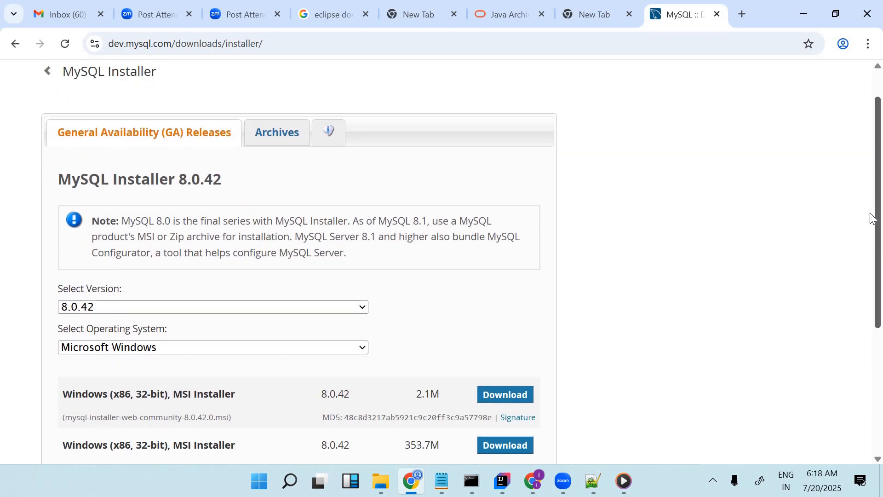
scroll(873, 199, "up", 1)
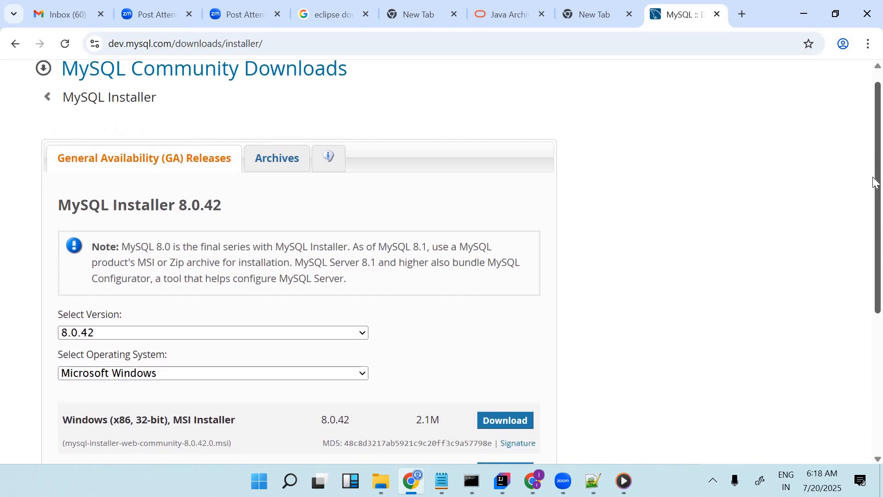
scroll(875, 183, "up", 1)
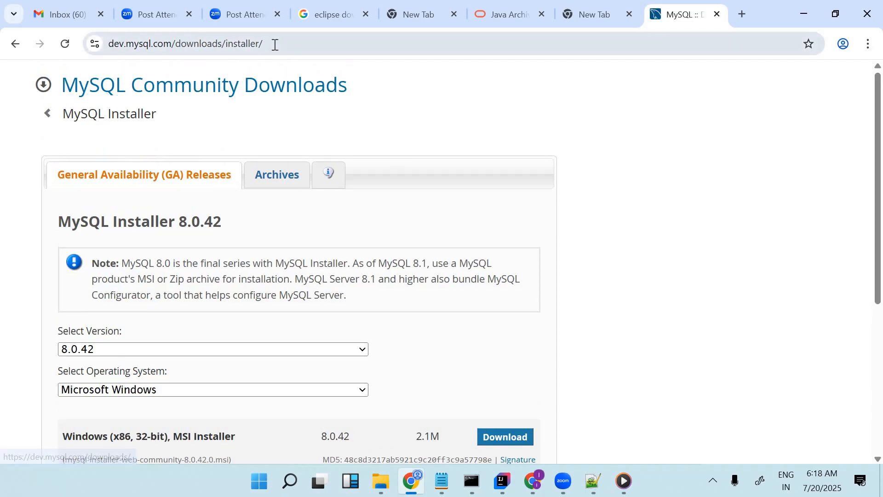
left_click(204, 48)
left_click_drag(204, 48, 100, 49)
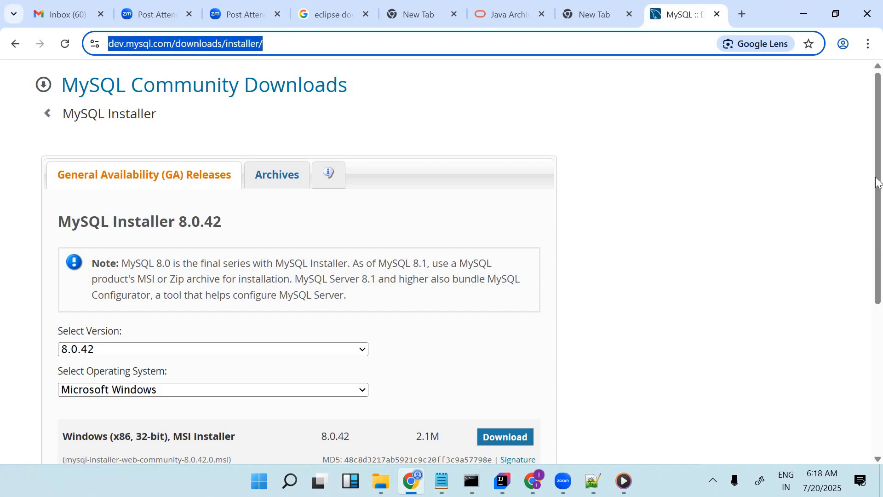
left_click_drag(876, 177, 882, 250)
scroll(881, 255, "down", 3)
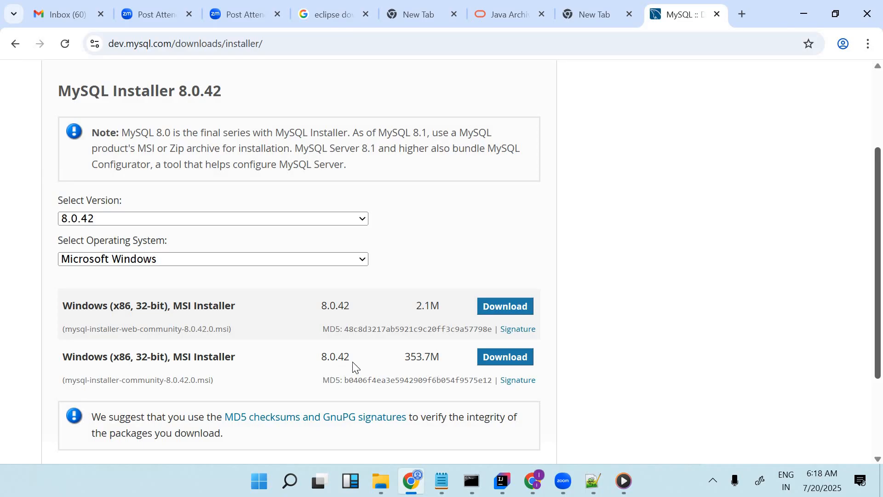
Download the full 353.7M Windows MSI installer (mysql-installer-community-8.0.42.0.msi) without logging in
left_click(502, 361)
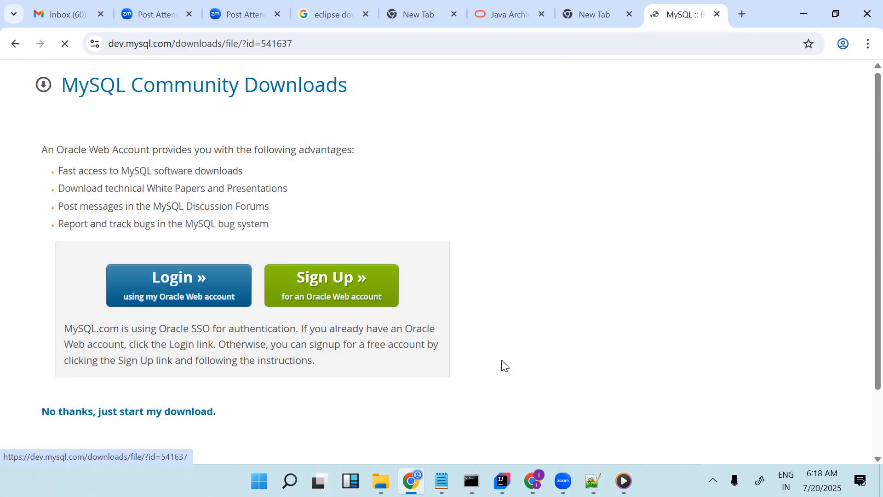
left_click(129, 416)
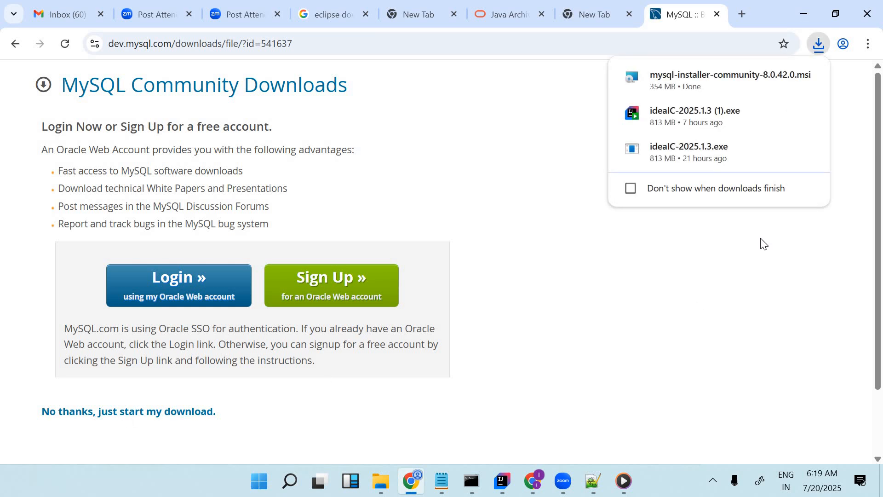
mouse_move(768, 91)
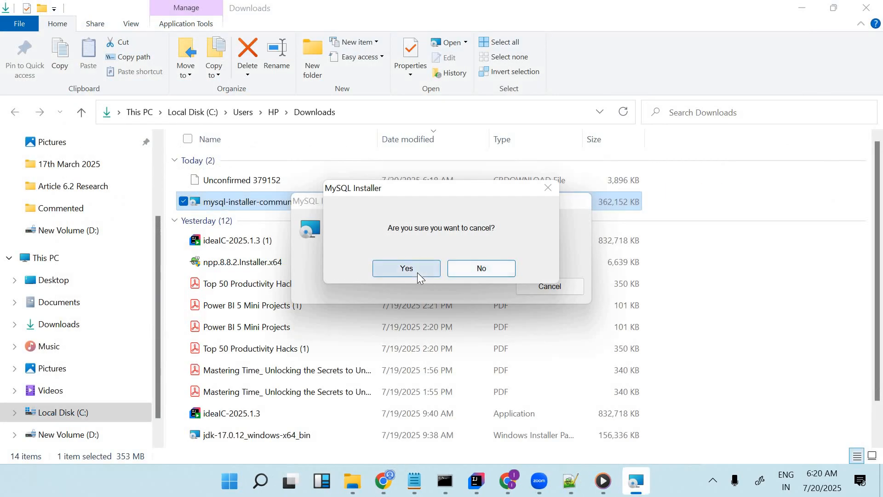
Launch the MySQL Installer and choose the Custom setup type
left_click(417, 272)
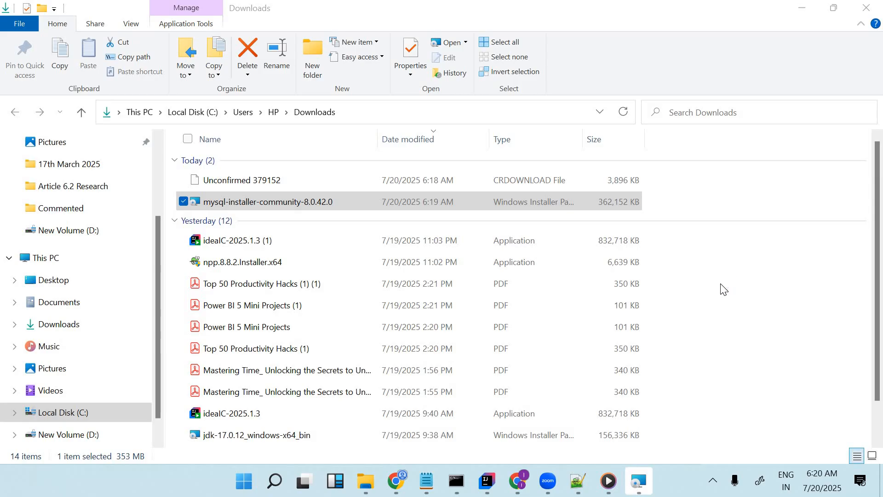
mouse_move(645, 482)
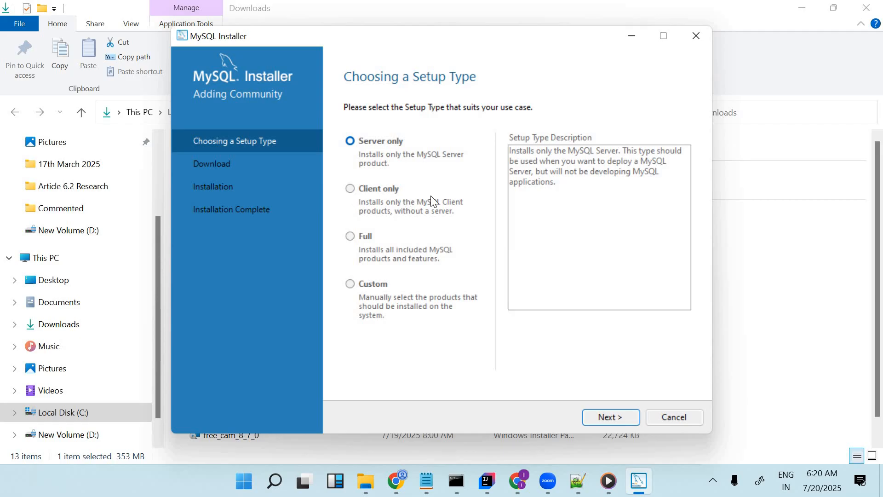
left_click(354, 285)
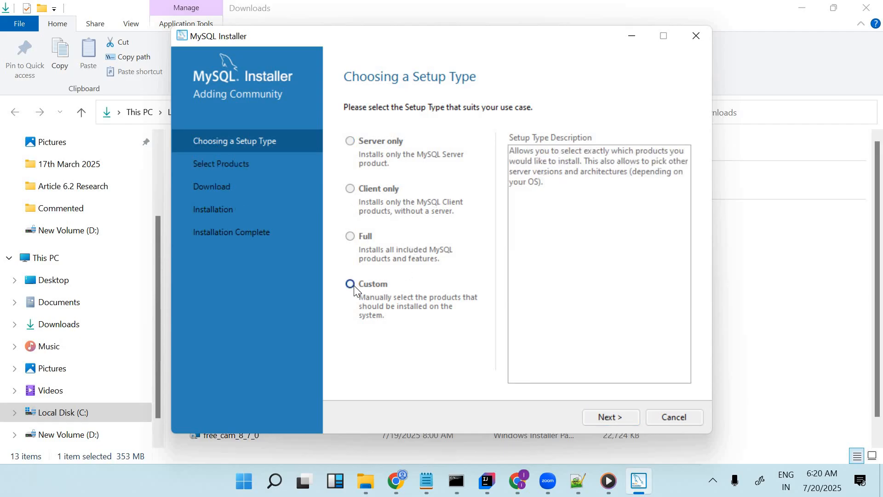
left_click(610, 418)
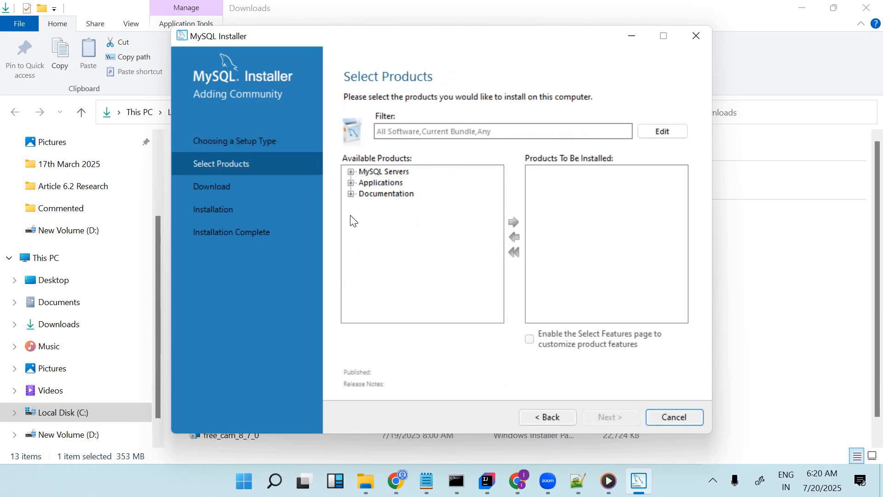
Expand the MySQL Servers tree and add MySQL Server 8.0.42 - X64 to the products to install
left_click(351, 172)
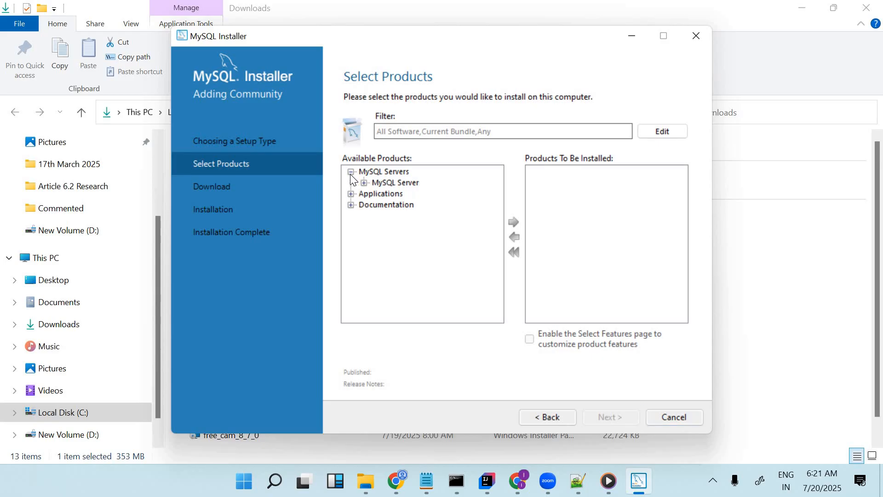
left_click(365, 183)
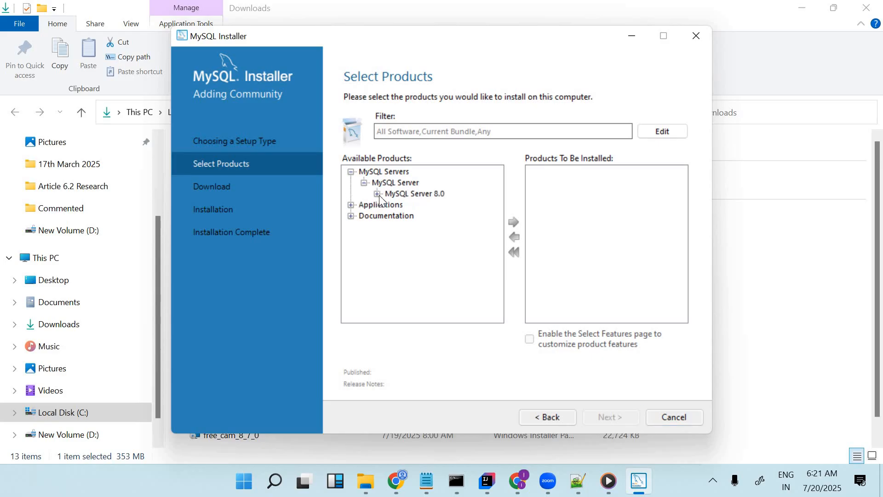
left_click(377, 194)
left_click(428, 206)
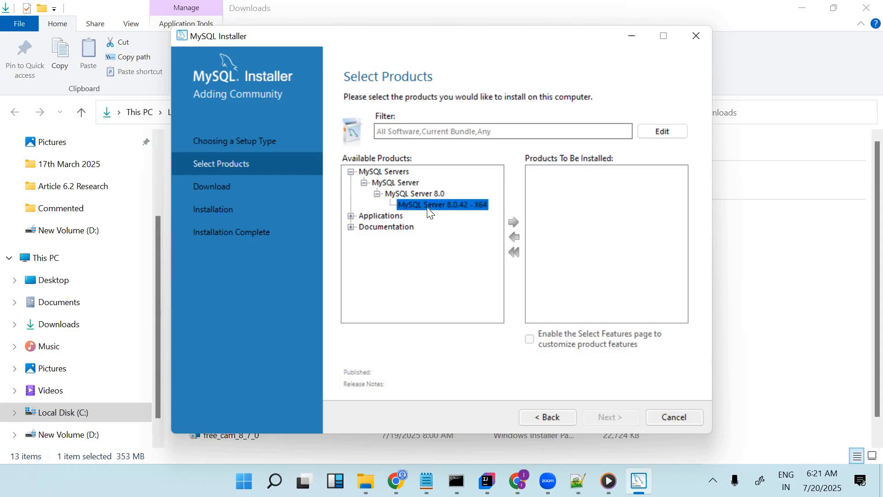
left_click(512, 223)
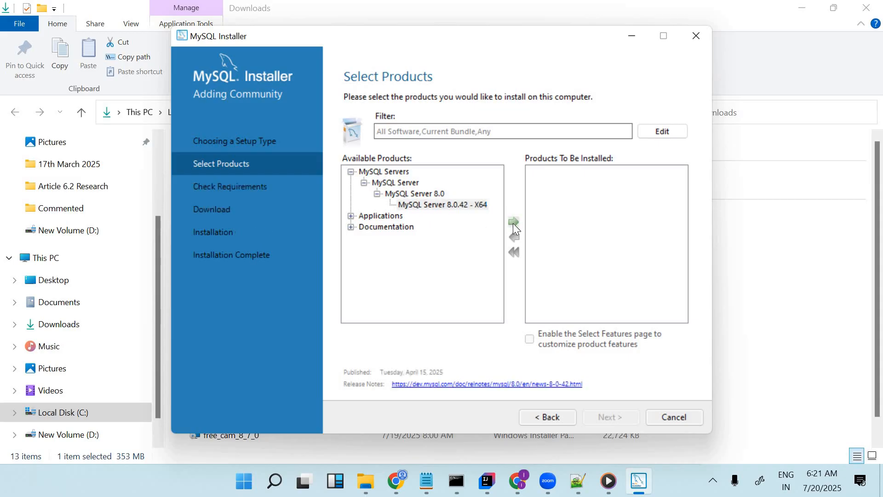
Expand Applications and add MySQL Workbench 8.0.42 - X64 to the products to install
left_click(351, 216)
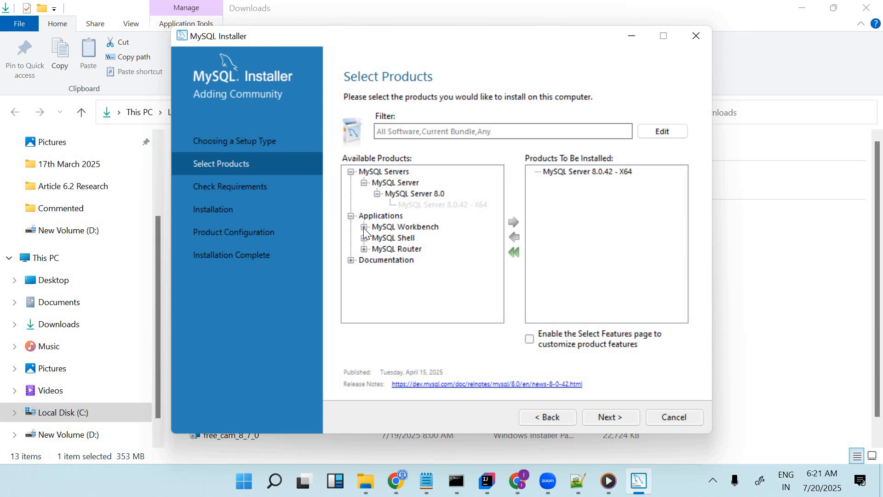
left_click(364, 227)
left_click(377, 237)
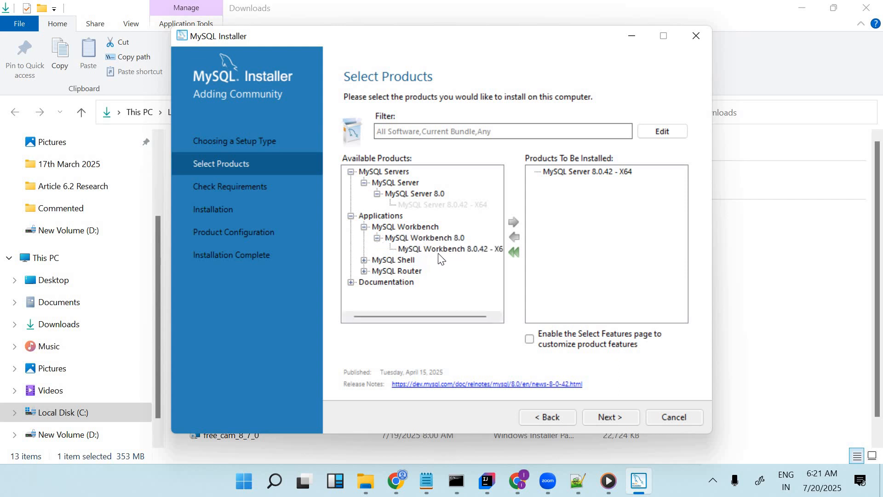
left_click(442, 251)
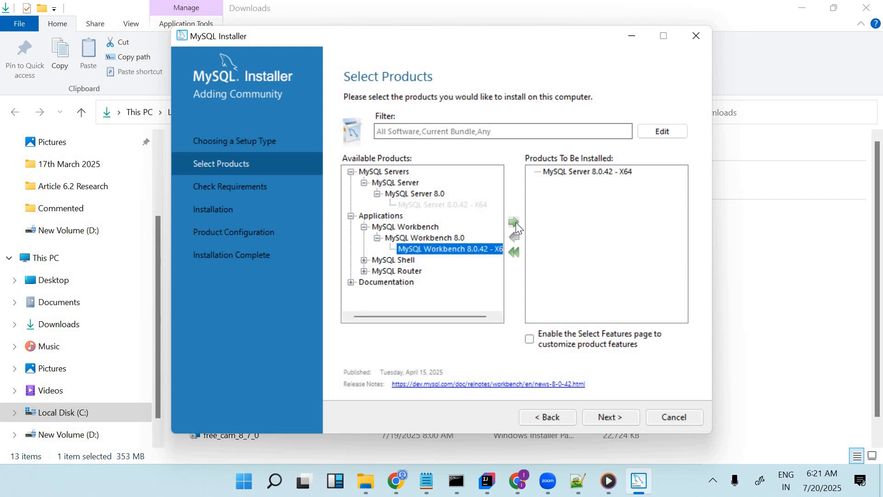
left_click(514, 222)
Expand MySQL Shell and add MySQL Shell 8.0.42 - X64 to the products to install
left_click(365, 260)
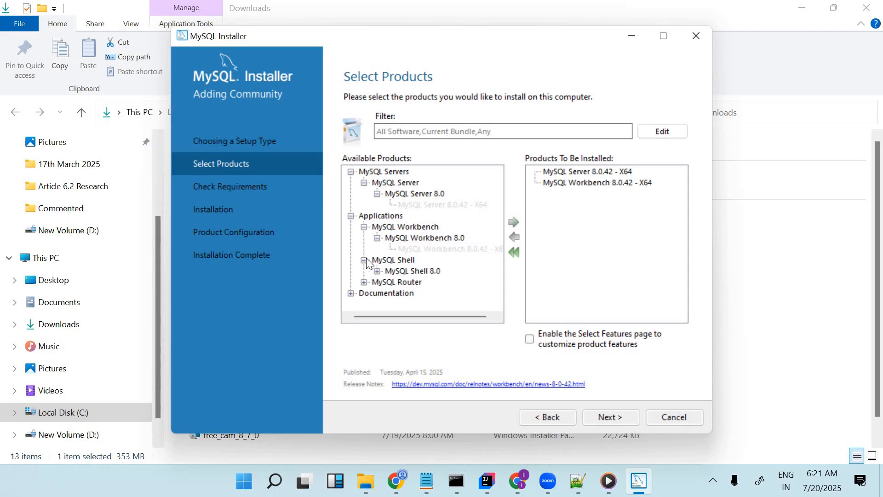
left_click(377, 271)
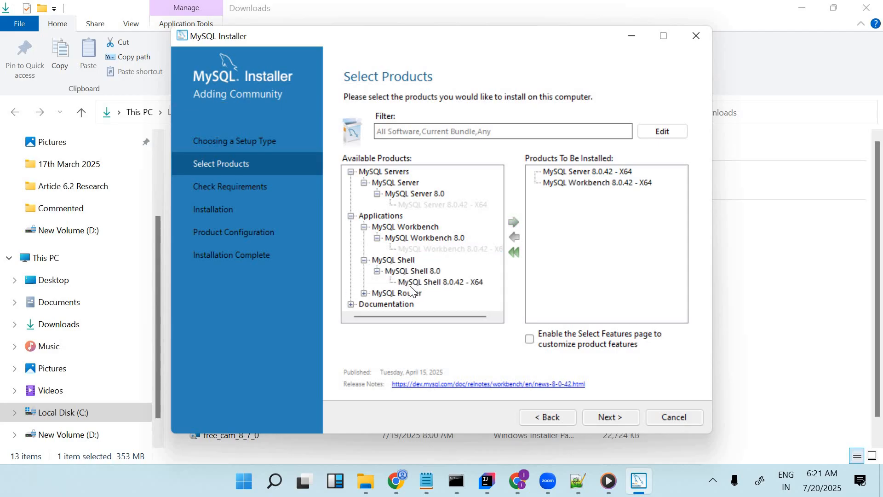
left_click(434, 282)
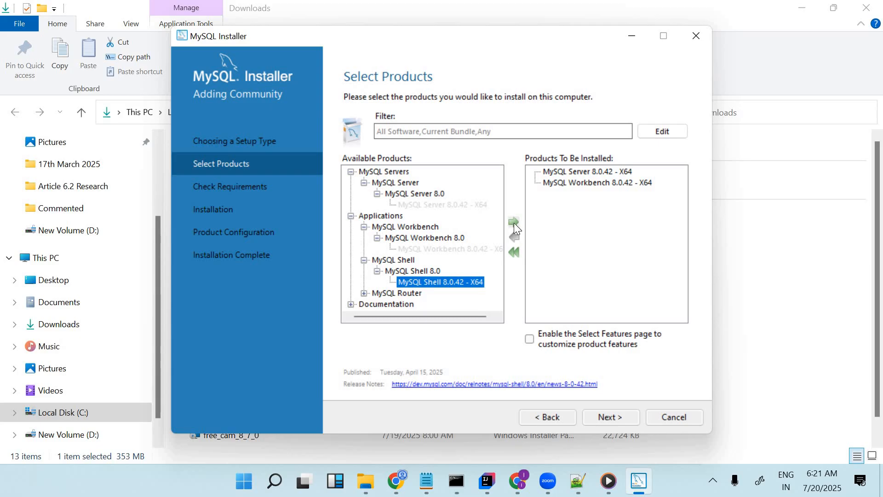
left_click(515, 223)
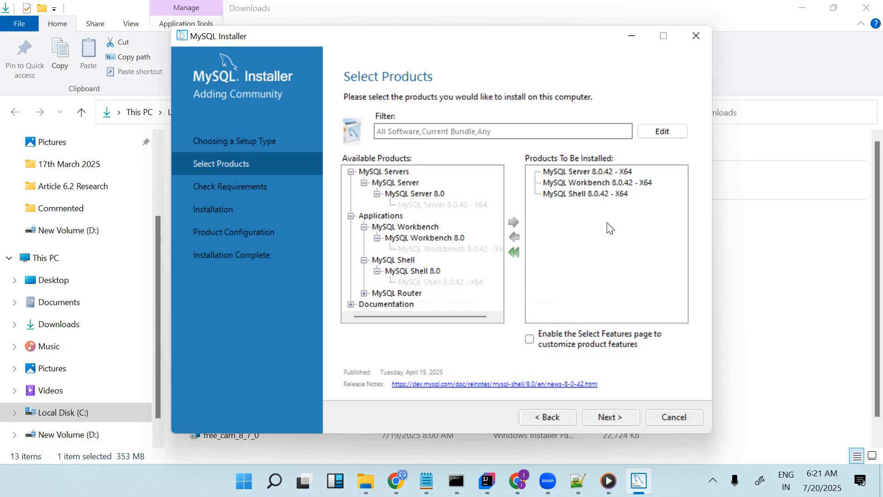
Resolve the requirements by installing the Microsoft Visual C++ 2015-2019 Redistributable, accepting its licence terms, and continue to installation
left_click(606, 417)
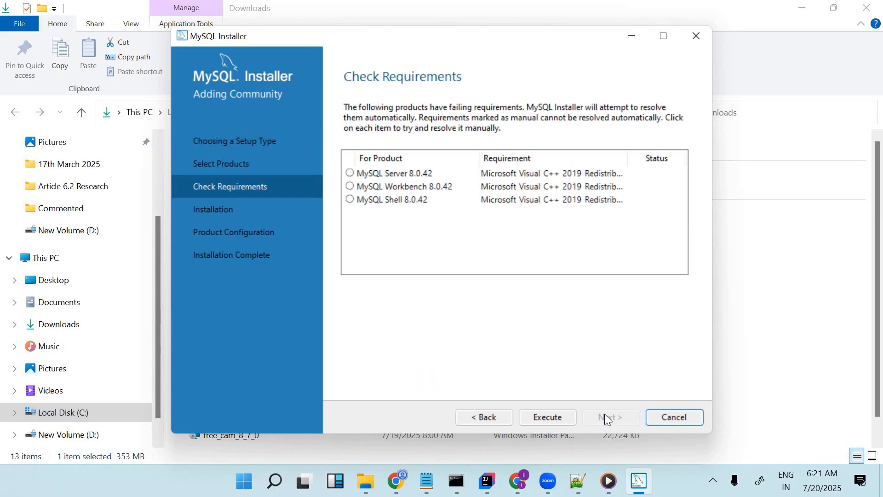
left_click(551, 418)
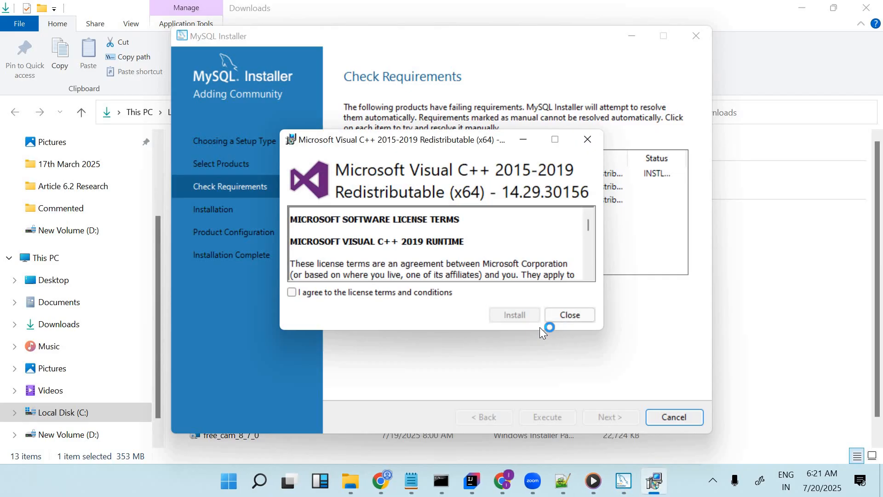
left_click(292, 294)
left_click(513, 313)
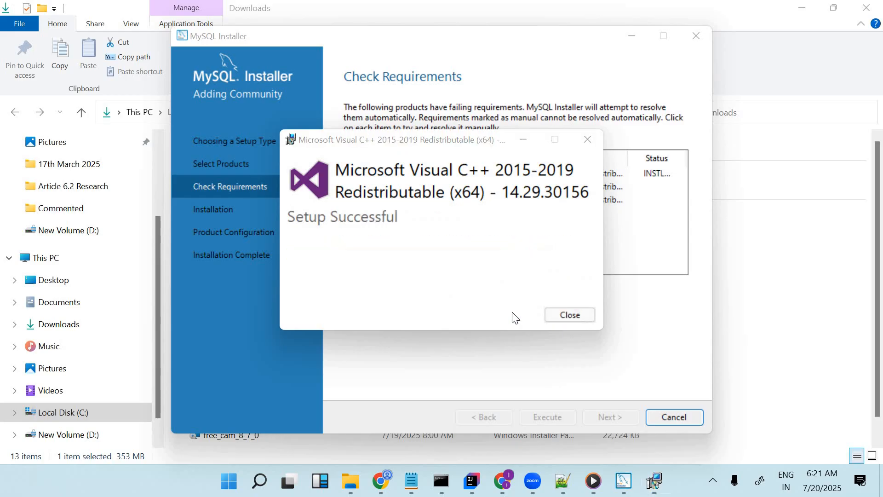
left_click(572, 317)
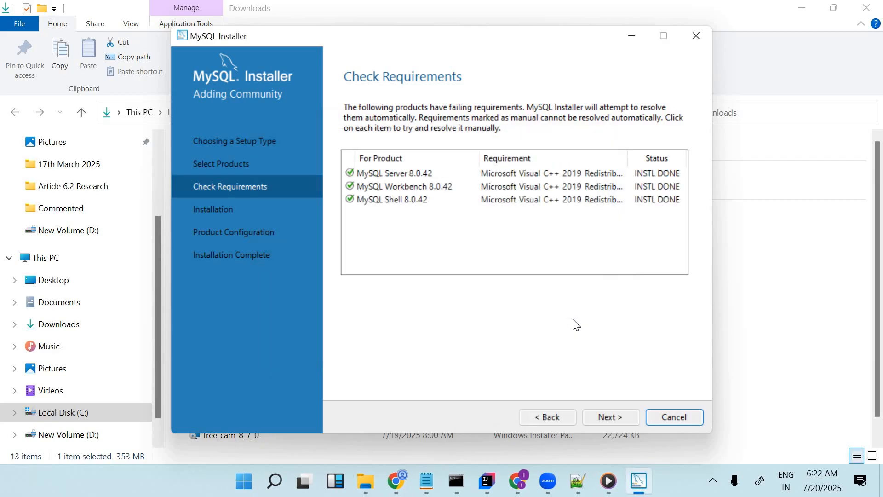
left_click(612, 415)
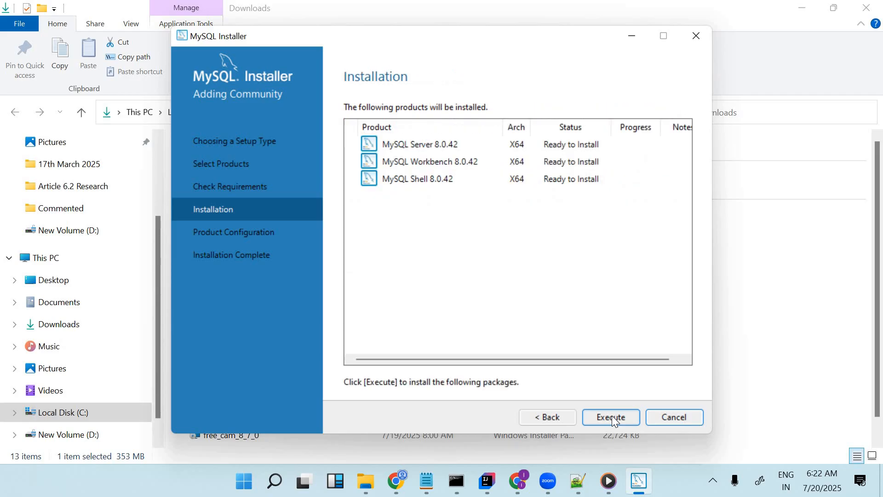
Install the three selected products and keep the Development Computer server type, port 3306 and recommended authentication
left_click(612, 417)
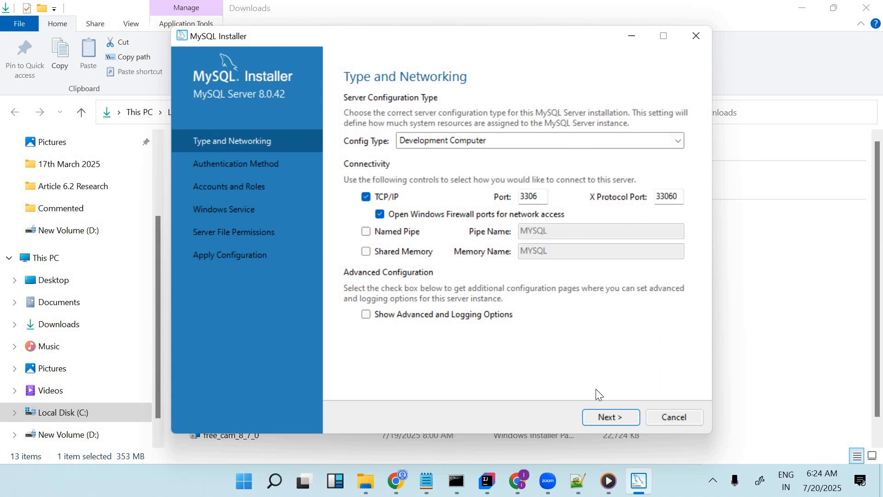
left_click(609, 417)
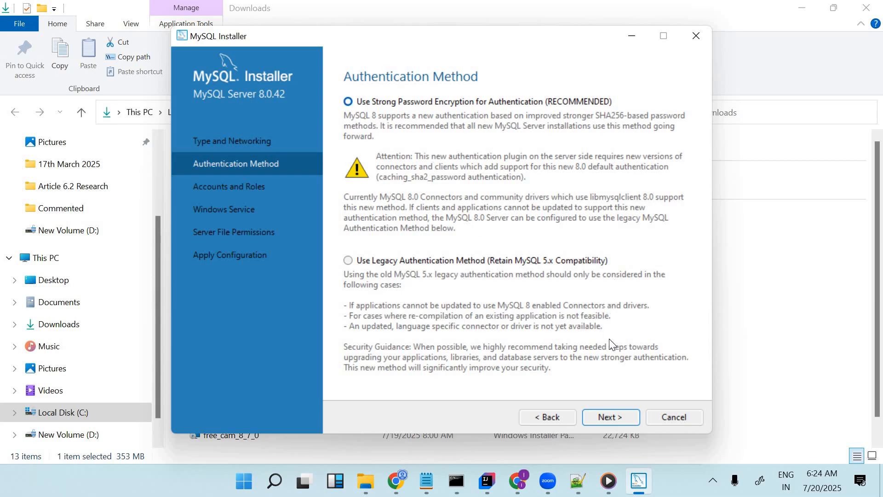
left_click(612, 418)
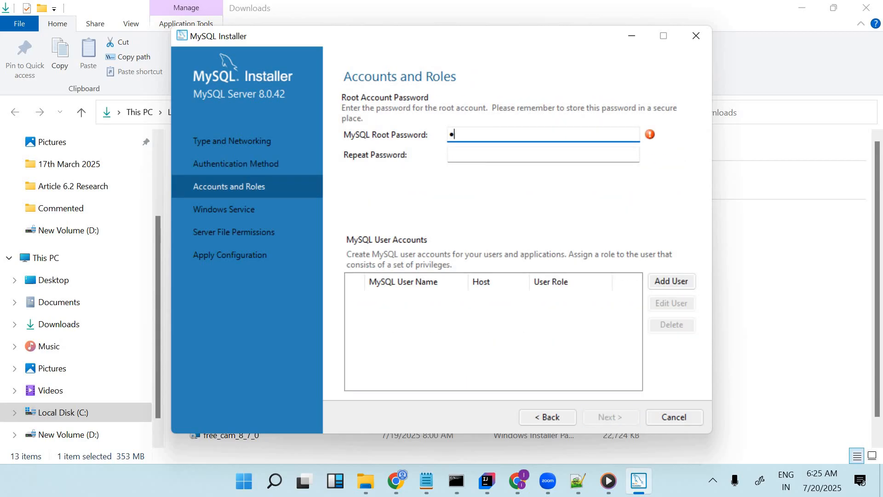
Enter the MySQL root account password, repeat it, and continue
type("oot")
left_click(469, 156)
type("root")
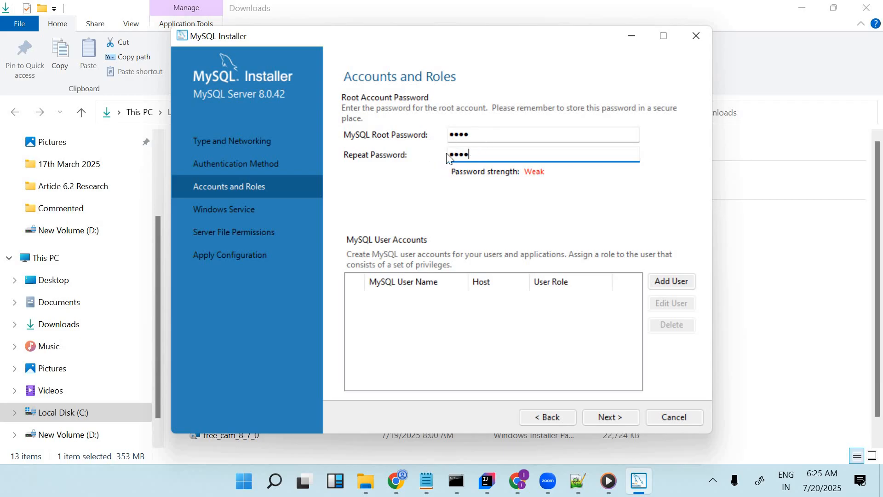
left_click(608, 419)
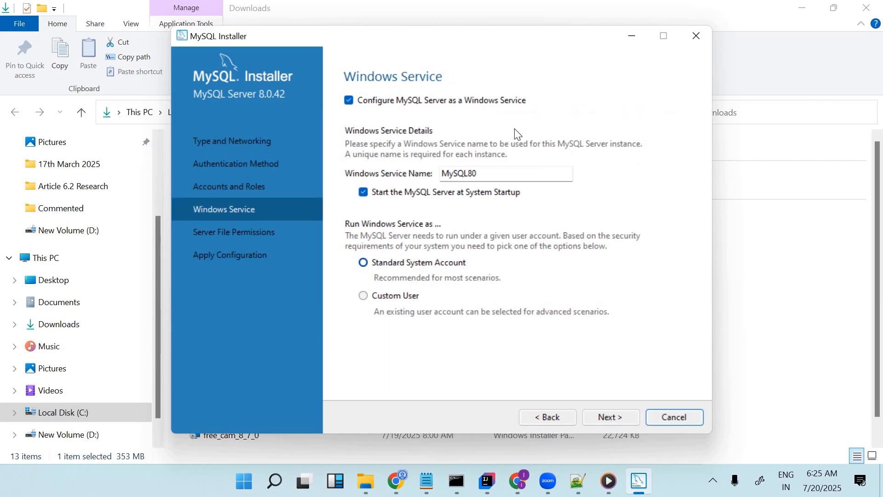
Keep the default Windows service and file permission settings, apply the server configuration, and finish the installer
left_click(614, 415)
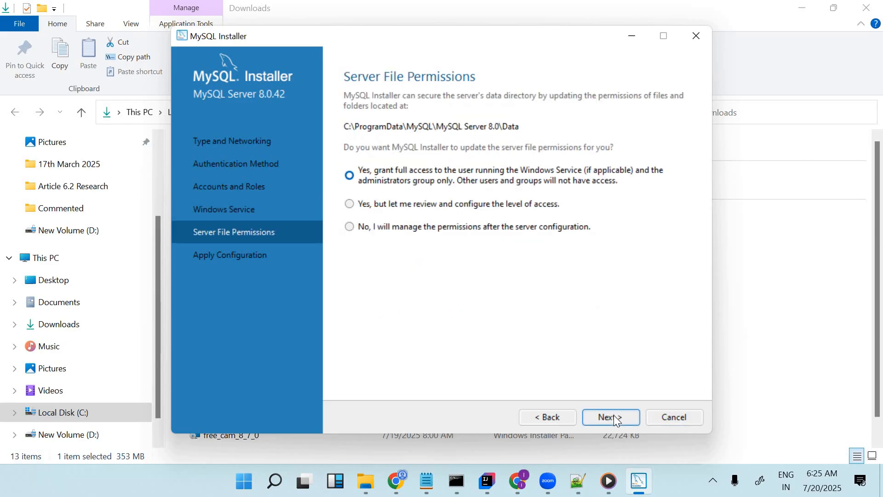
left_click(613, 416)
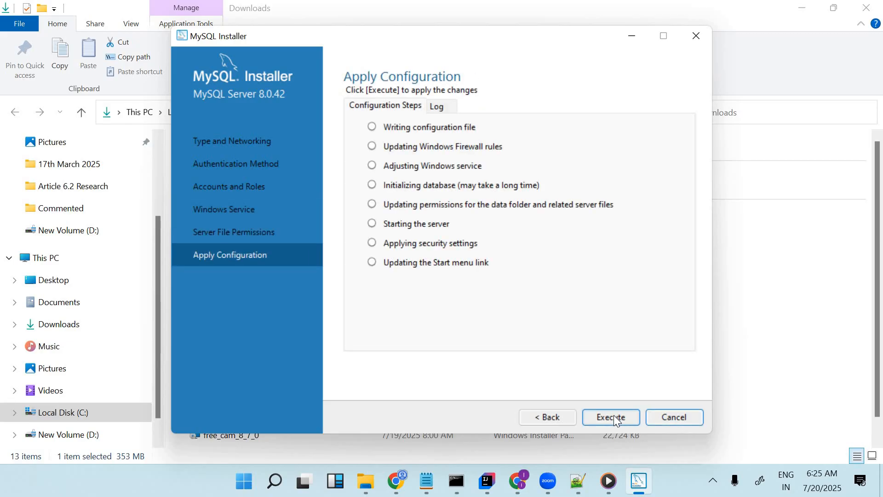
left_click(615, 416)
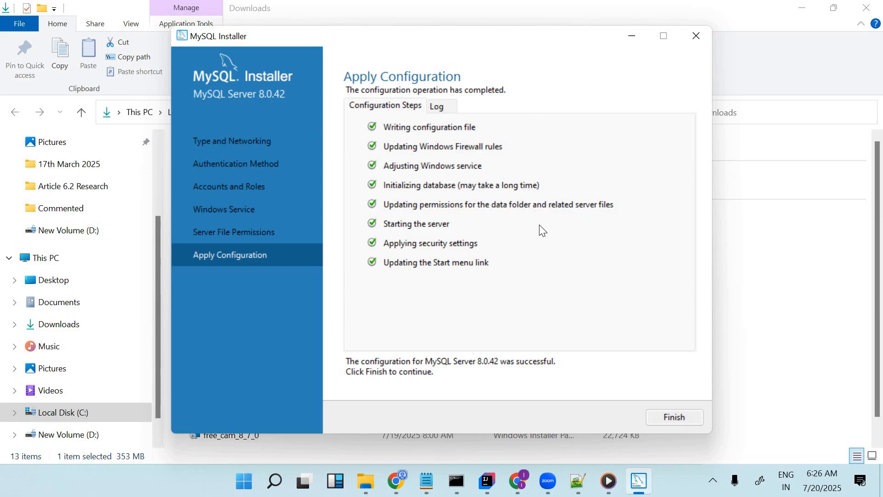
left_click(671, 417)
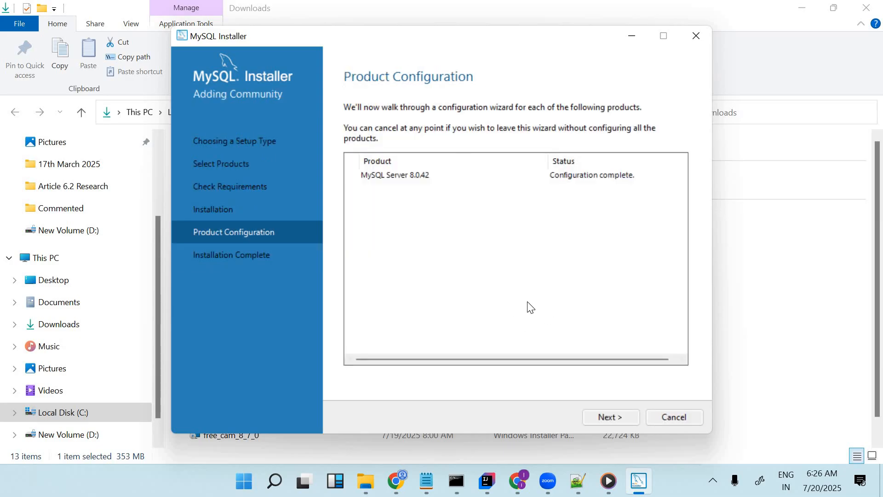
left_click(612, 417)
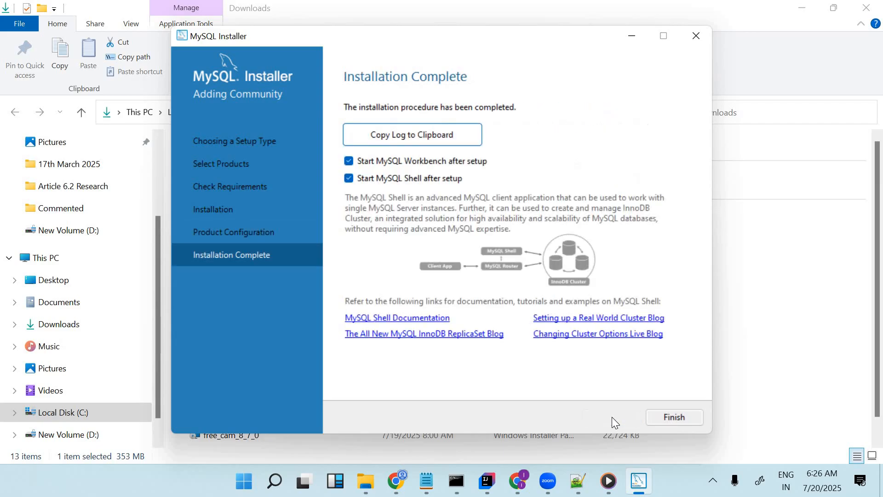
left_click(677, 417)
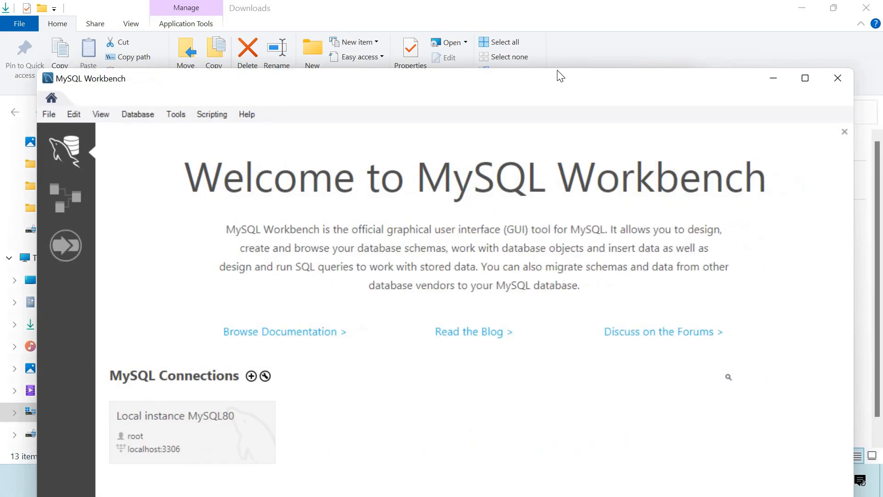
Bring MySQL Workbench to the front and maximize its window
left_click(690, 70)
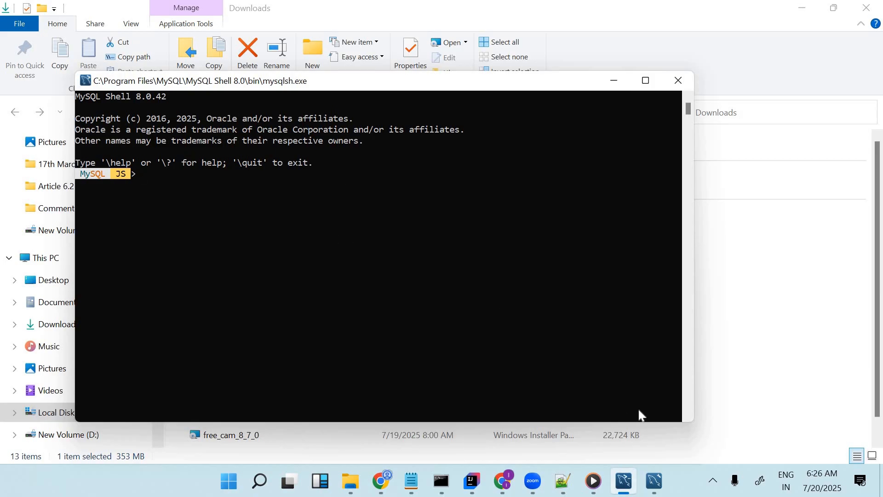
left_click(650, 438)
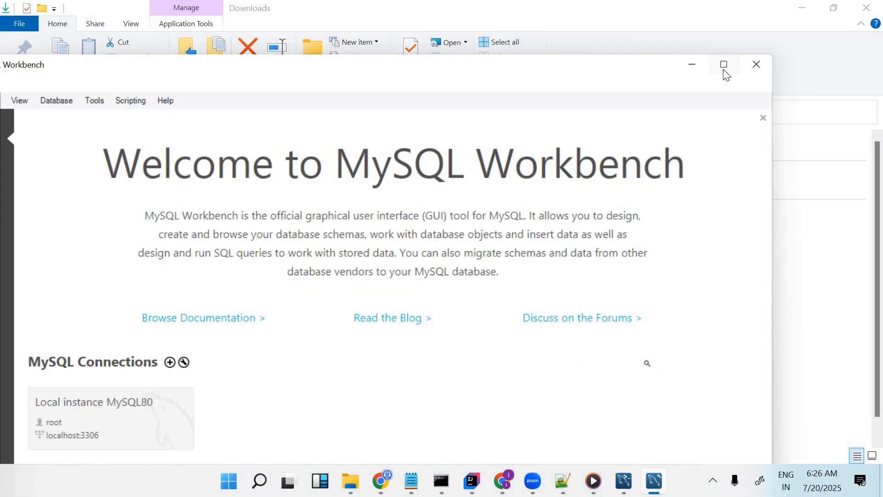
left_click(723, 66)
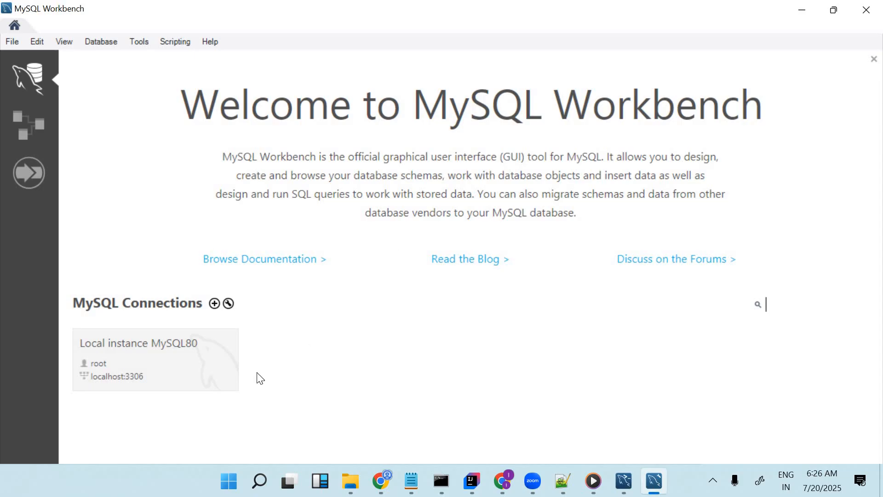
Open the Local instance MySQL80 connection and enter the root password
left_click(156, 367)
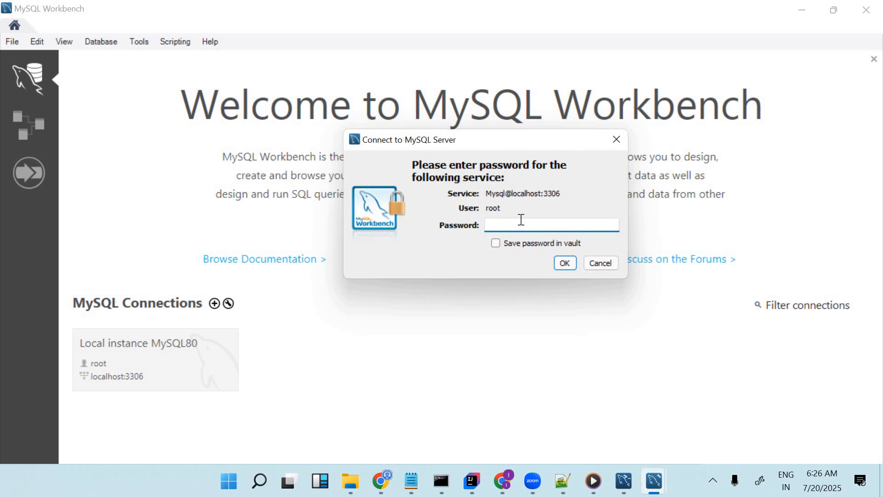
type("****")
left_click(567, 264)
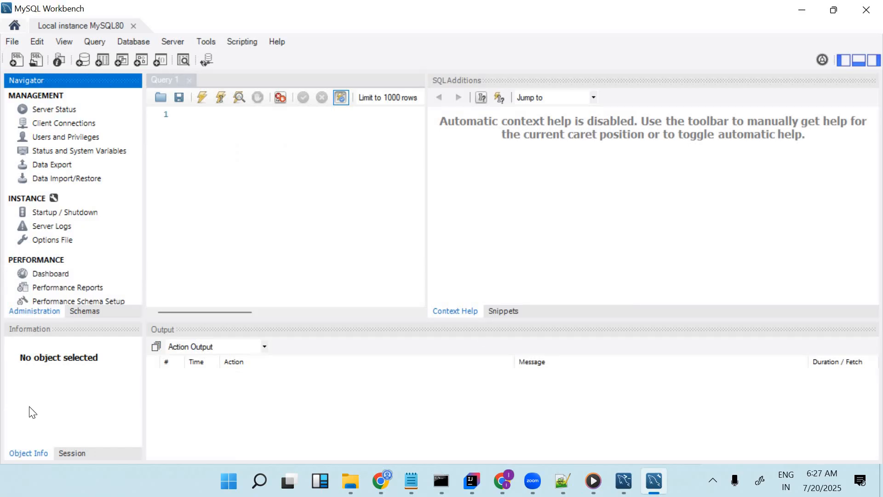
Show the schemas list in the navigator
left_click(425, 227)
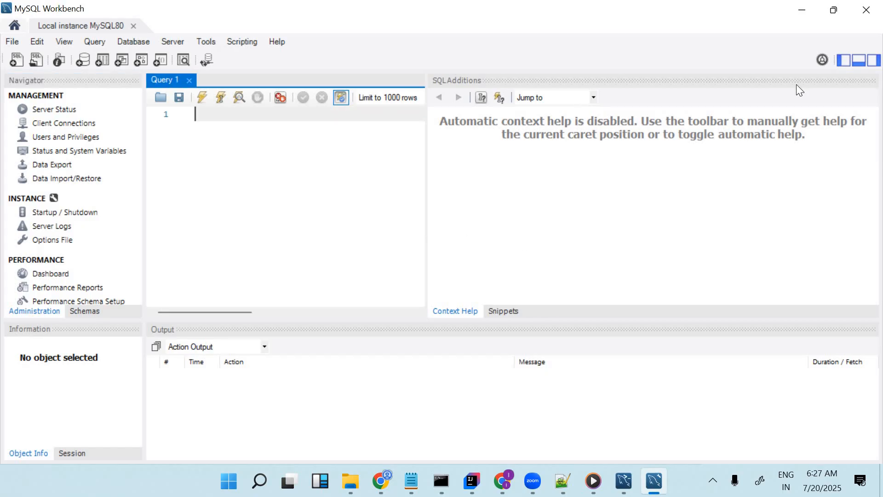
left_click(586, 162)
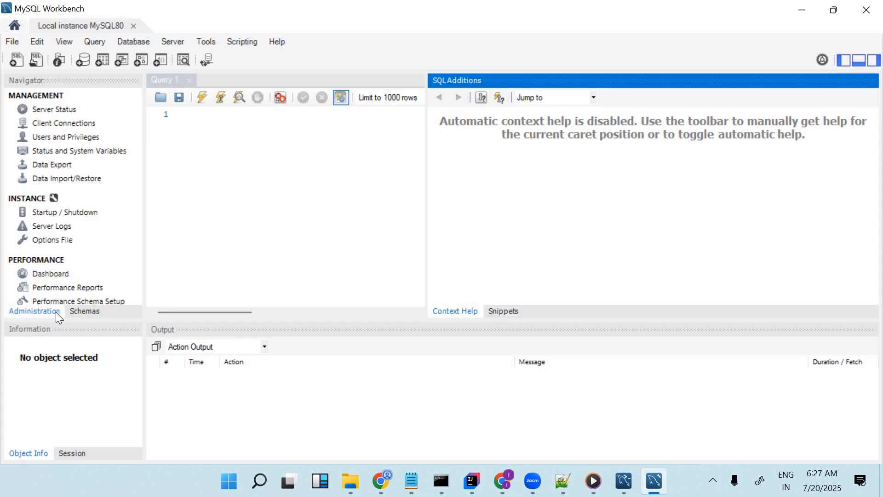
left_click(83, 313)
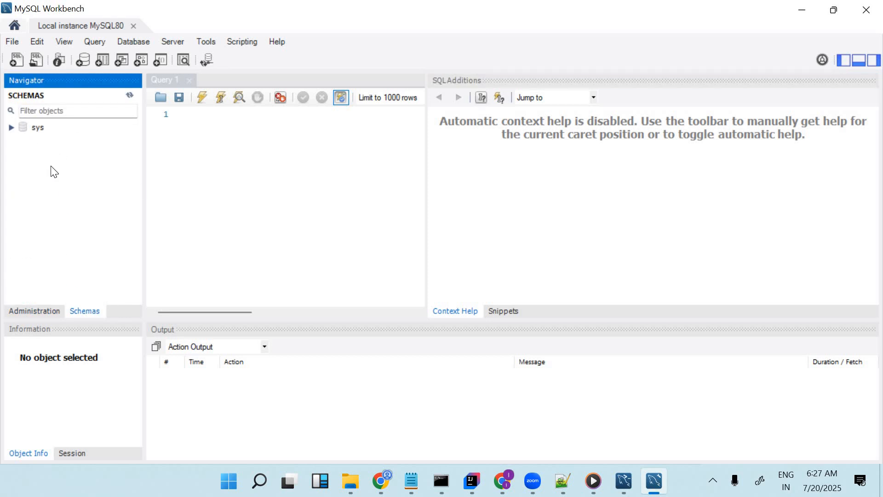
Write and run the query create database mydb; then refresh the schemas list and start a new line
left_click(206, 147)
type("cr")
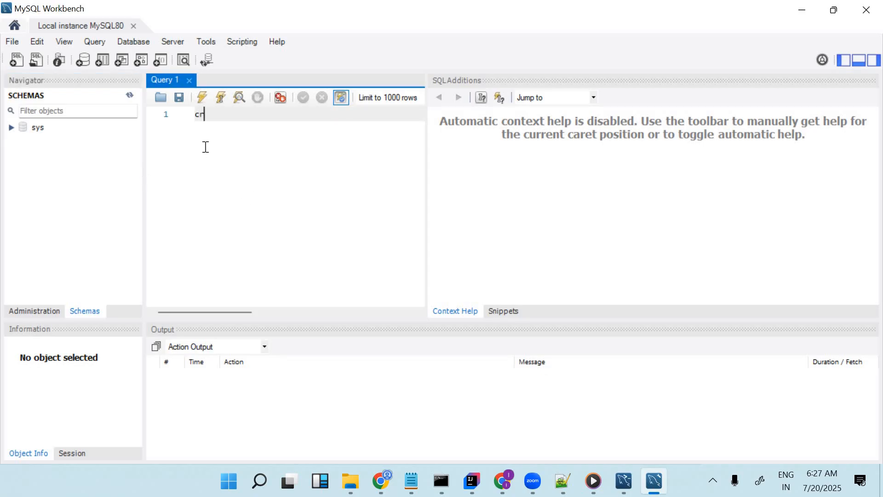
type("ate ata")
key("BackSpace")
key("BackSpace")
key("BackSpace")
key("BackSpace")
key("BackSpace")
key("BackSpace")
key("BackSpace")
type("eate databse ")
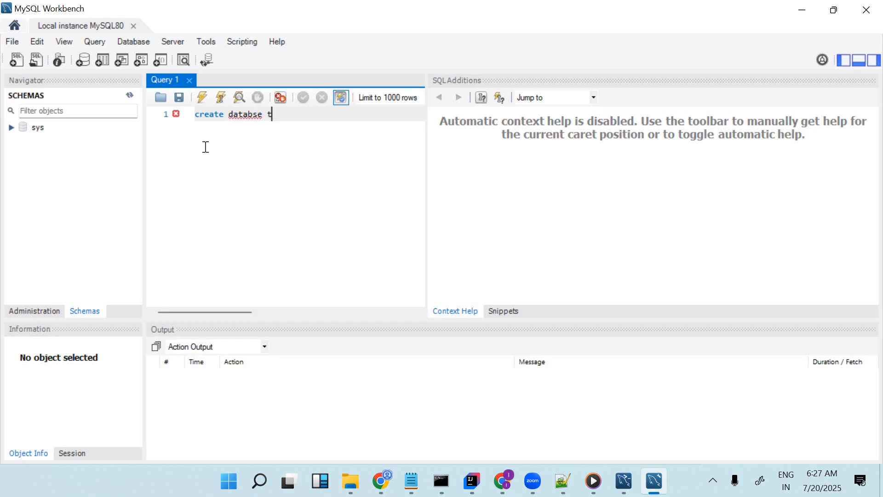
type("mydb")
mouse_move(258, 117)
key("Left")
type("a")
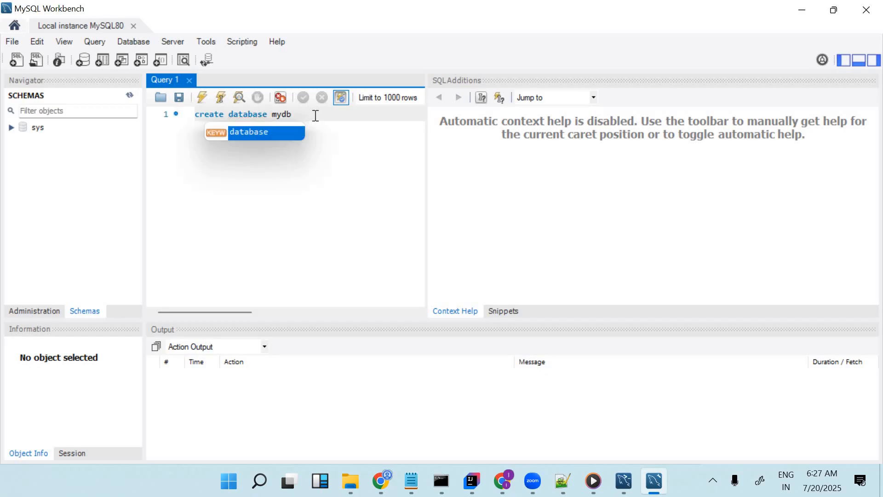
left_click(315, 116)
type(";")
left_click_drag(316, 116, 197, 116)
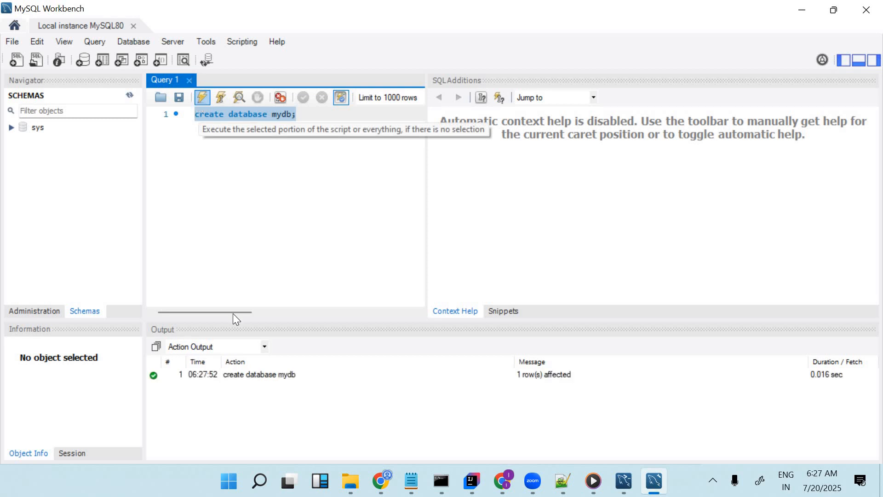
left_click(130, 95)
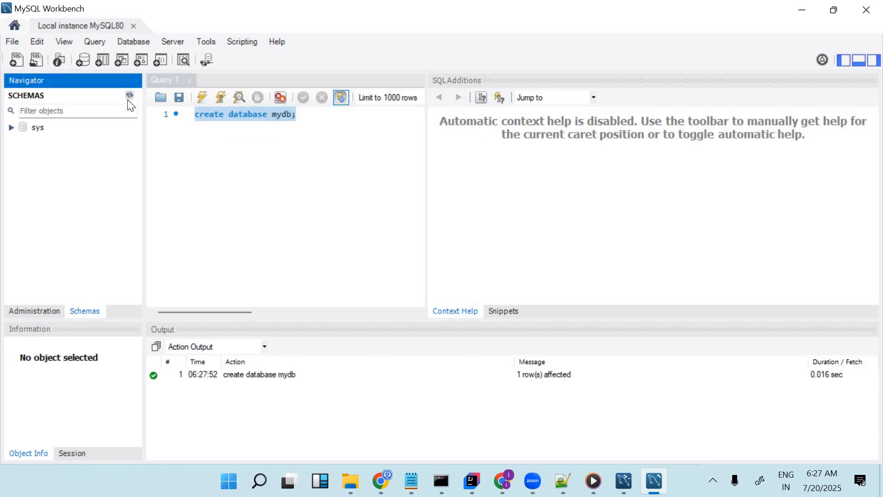
left_click(303, 173)
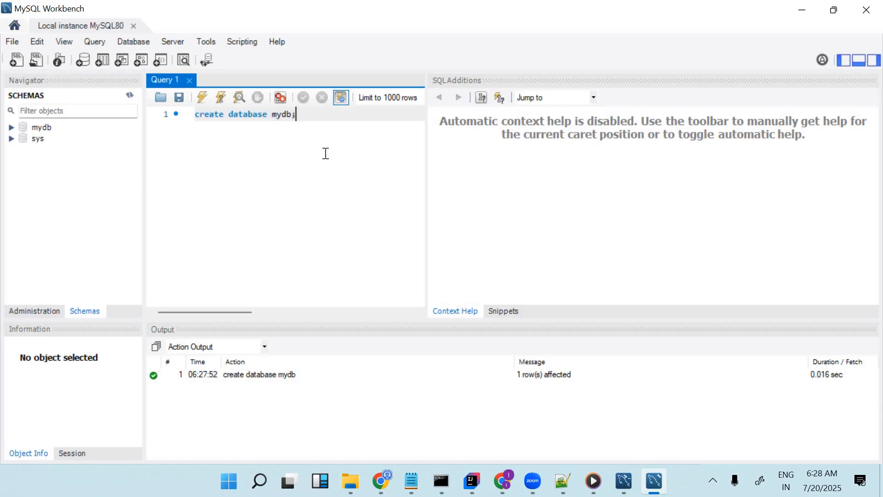
key("Return")
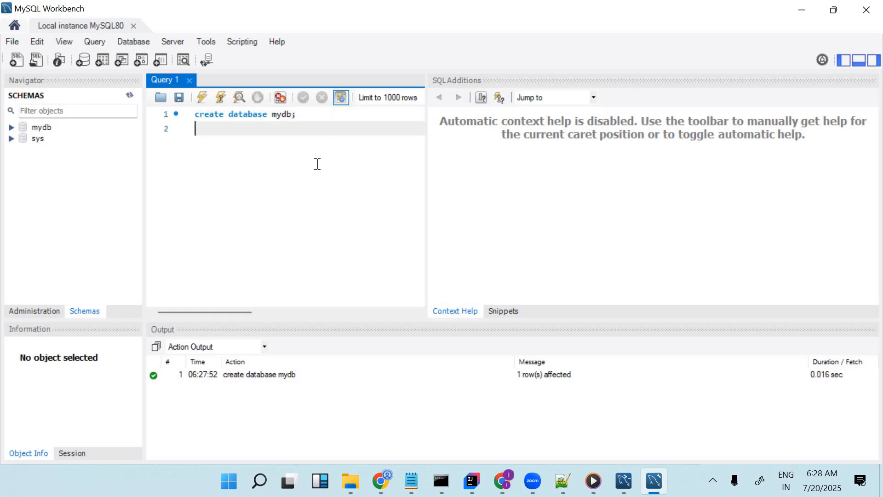
left_click(276, 481)
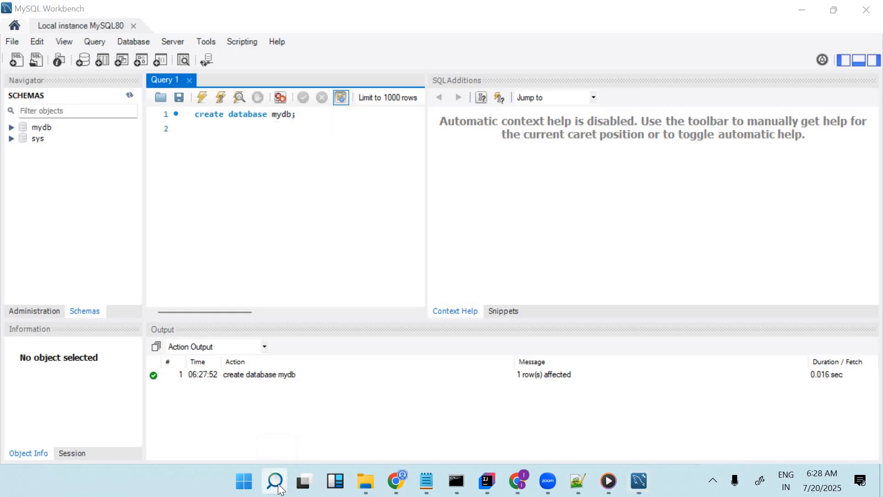
type("myd")
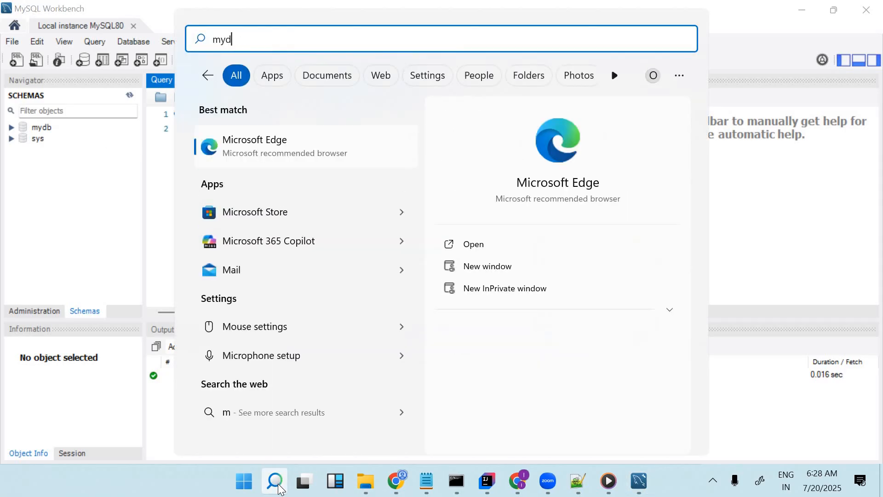
key("BackSpace")
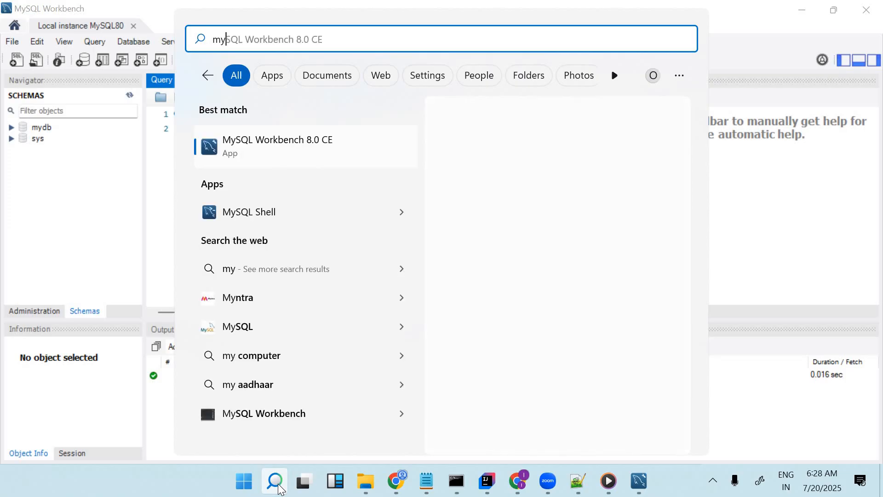
type("sq")
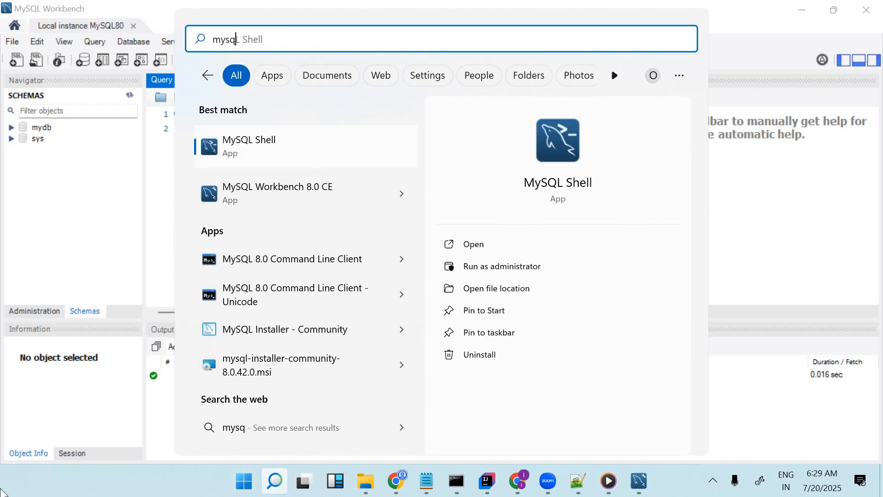
left_click(293, 262)
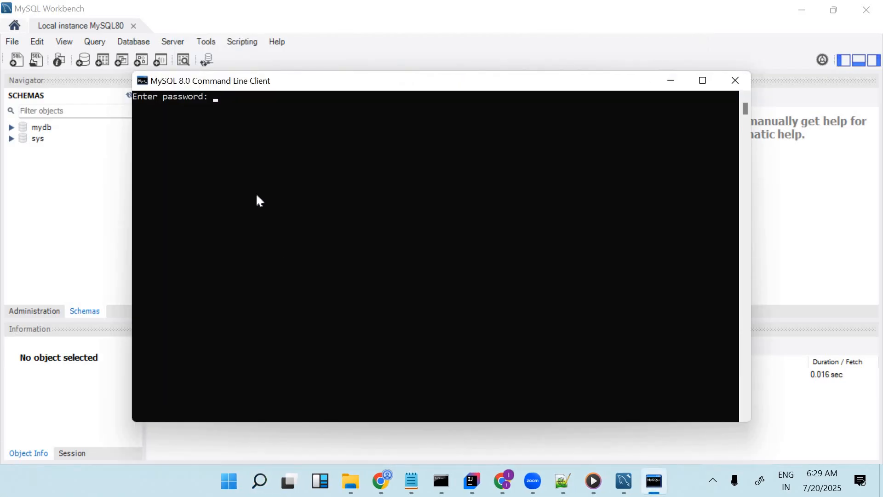
type("**")
left_click(734, 81)
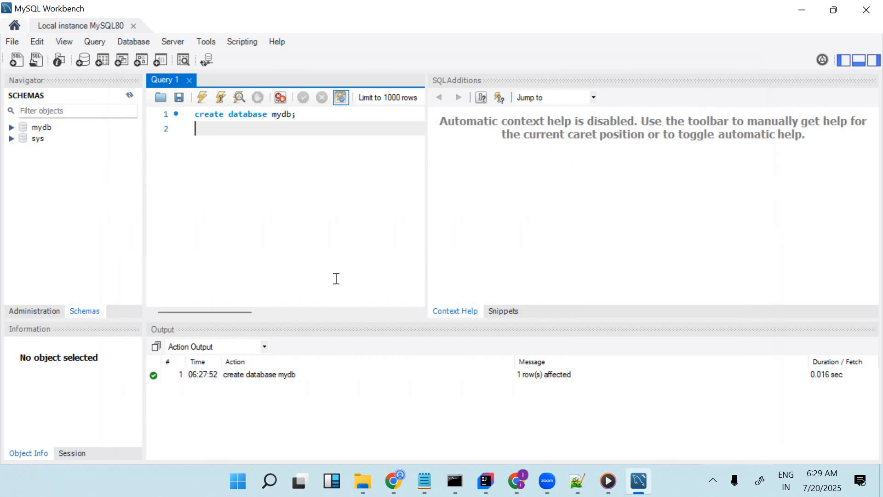
Open MySQL 8.0 Command Line Client from the search and log in with the root password
left_click(275, 487)
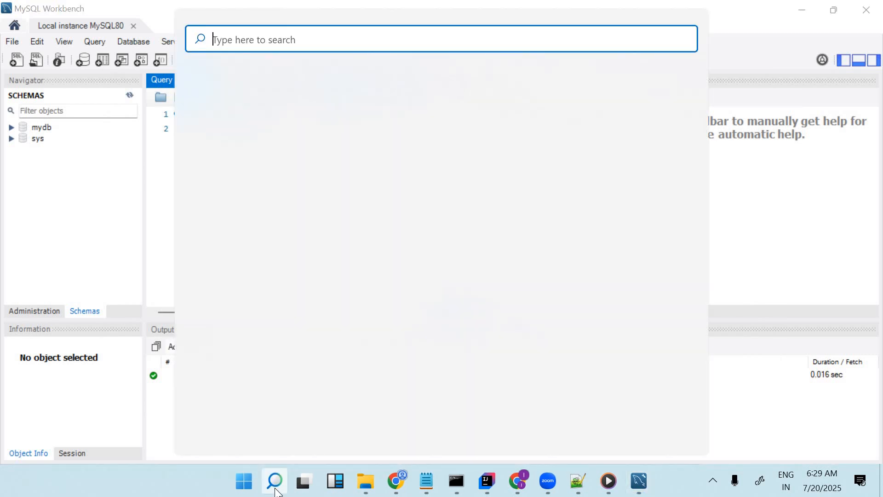
type("mysq")
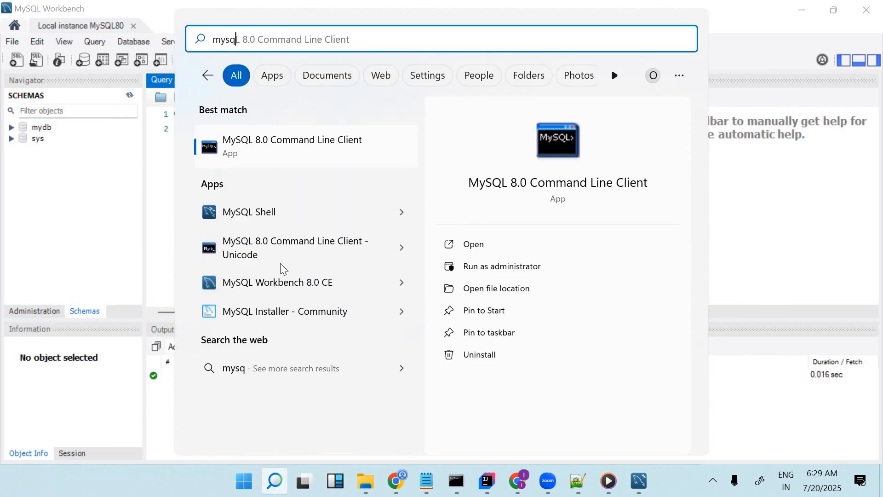
left_click(279, 148)
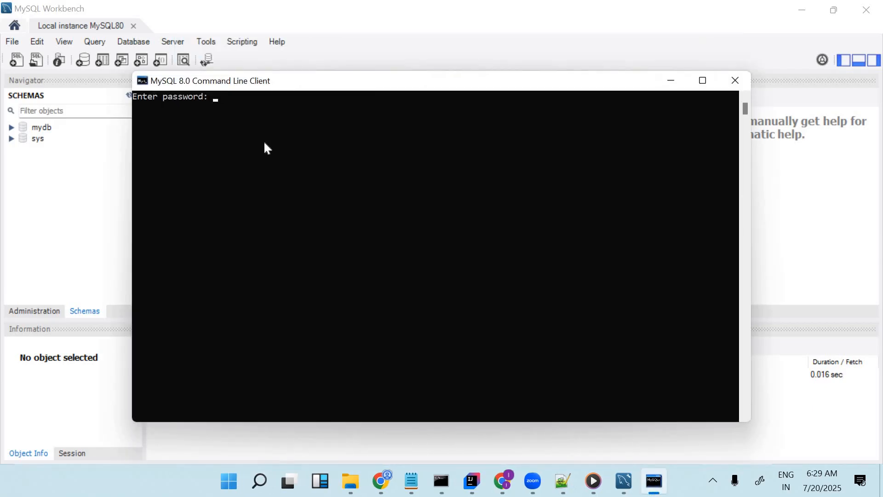
type("****")
key("Return")
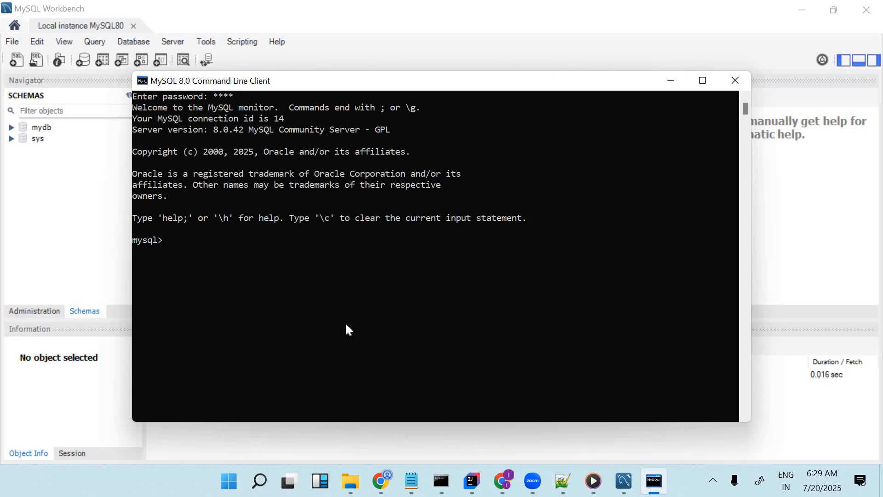
Run show databases; in the command line client to list the server's databases
type("show database;")
key("Return")
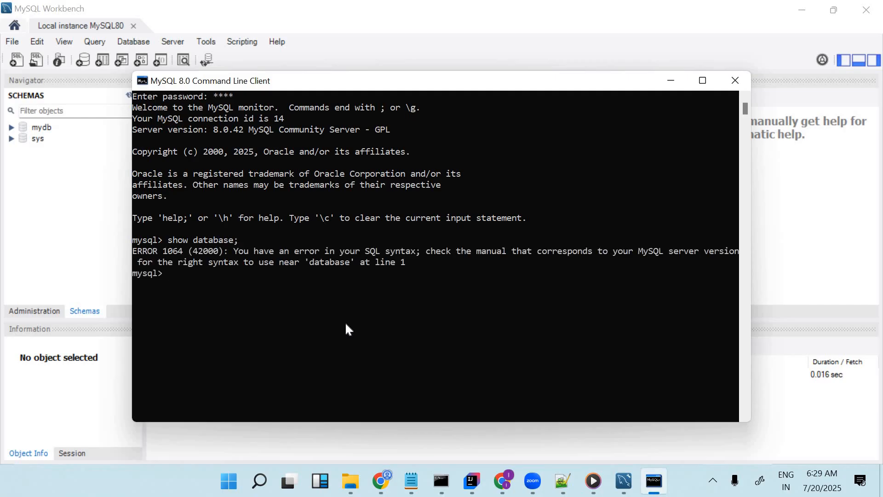
key("Up")
key("Left")
type("s")
key("Return")
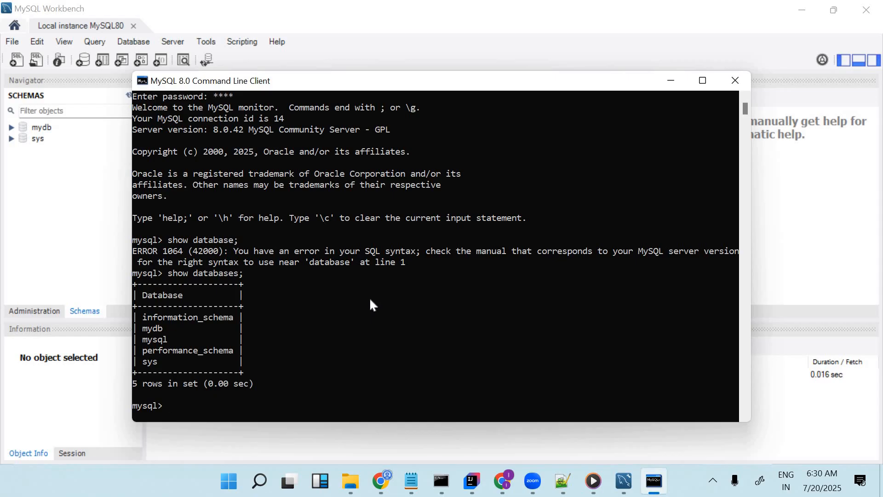
left_click(711, 484)
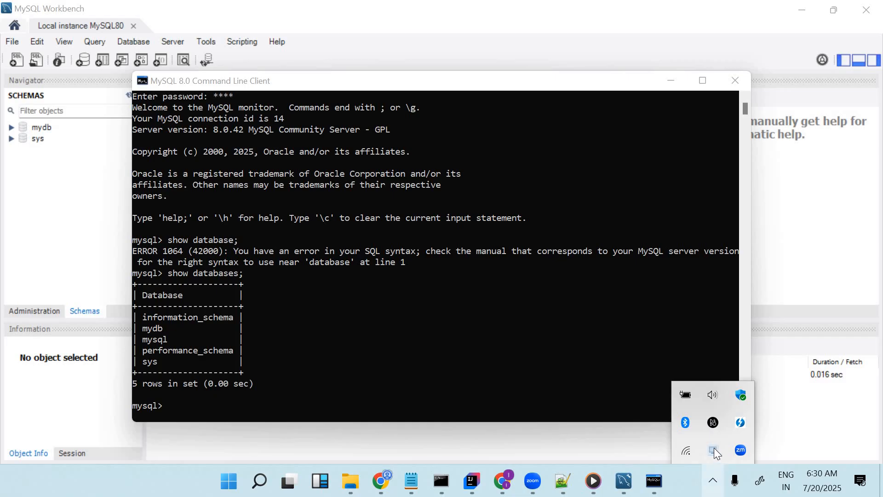